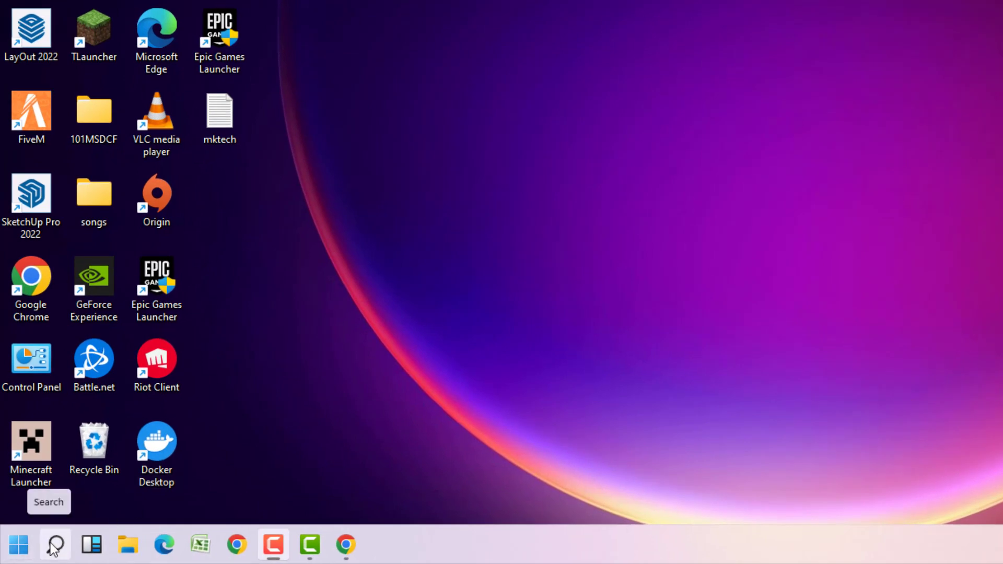
Step: Search Windows for "task manager" and open Task Manager
{"action": "left_click", "coordinate": [51, 546]}
{"action": "type", "text": "t"}
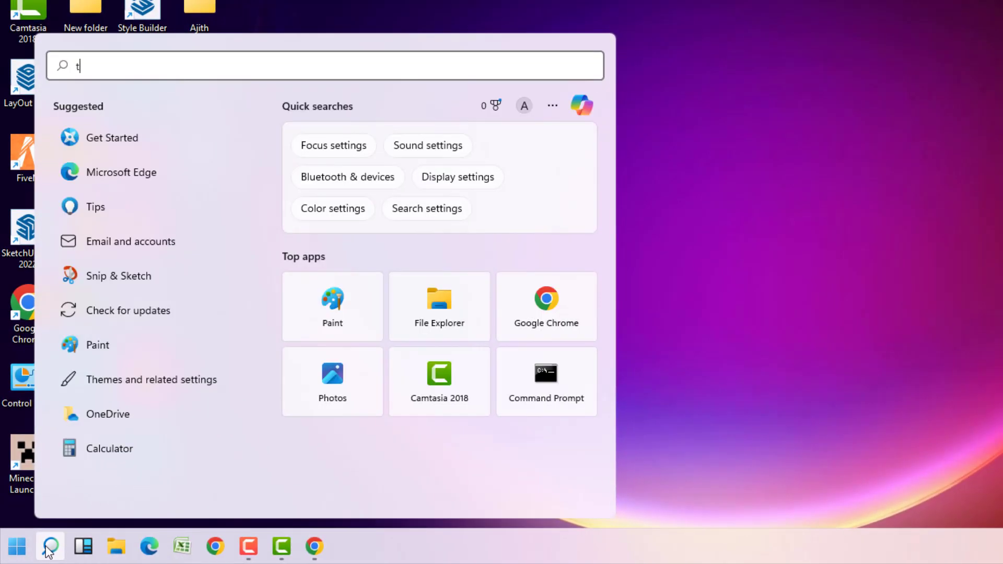
{"action": "type", "text": "ask mana"}
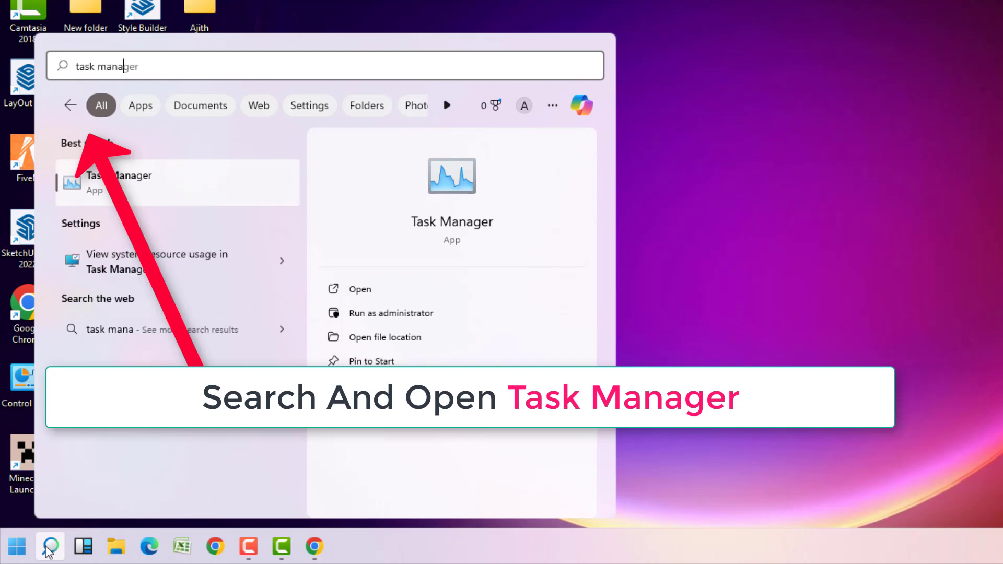
{"action": "type", "text": "ger"}
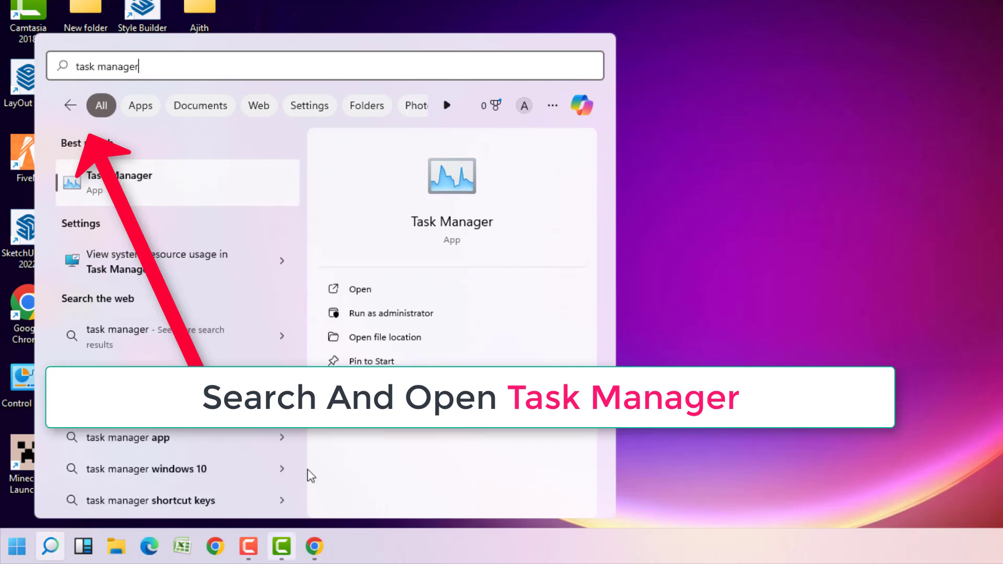
{"action": "left_click", "coordinate": [148, 180]}
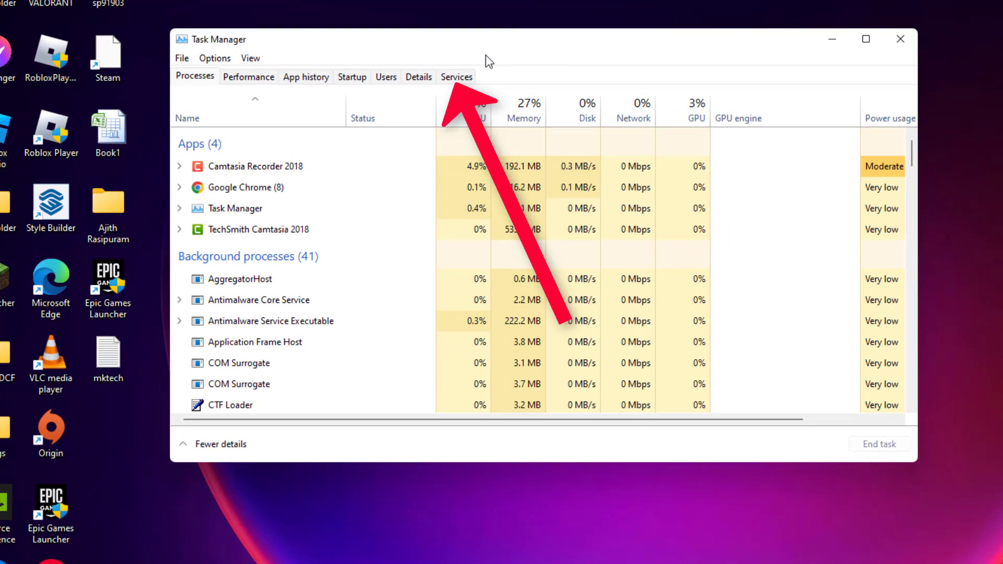
Step: Find the msiserver (Windows Installer) service in Task Manager's services list and go to its process details
{"action": "left_click", "coordinate": [456, 77]}
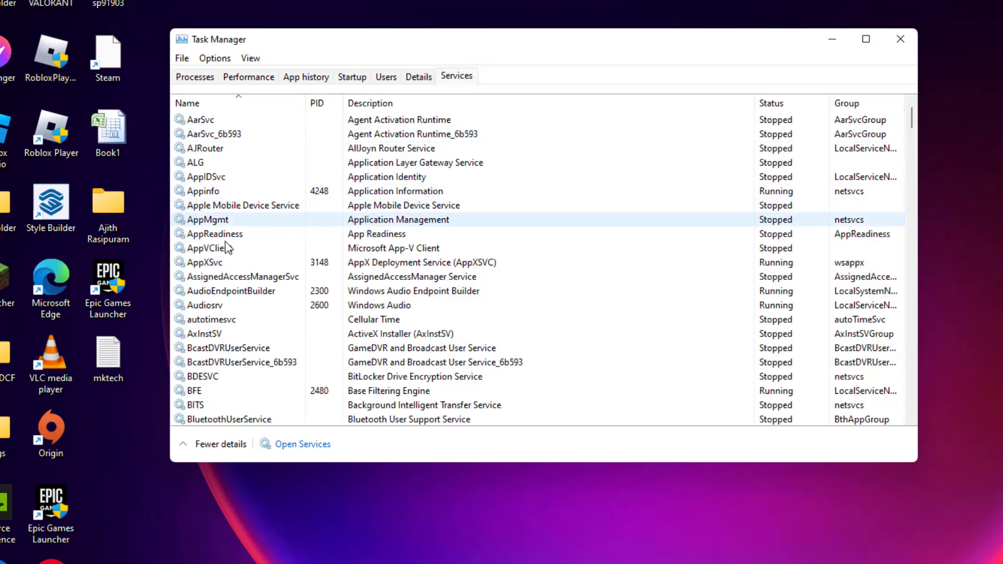
{"action": "scroll", "coordinate": [232, 377], "scroll_direction": "down", "scroll_amount": 14}
{"action": "scroll", "coordinate": [232, 378], "scroll_direction": "down", "scroll_amount": 20}
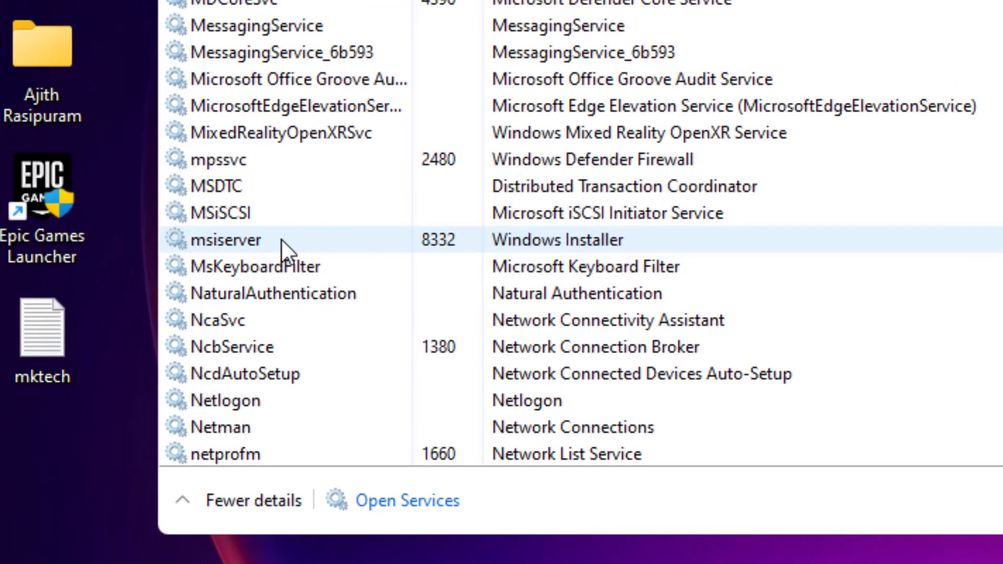
{"action": "left_click", "coordinate": [281, 240]}
{"action": "right_click", "coordinate": [281, 240]}
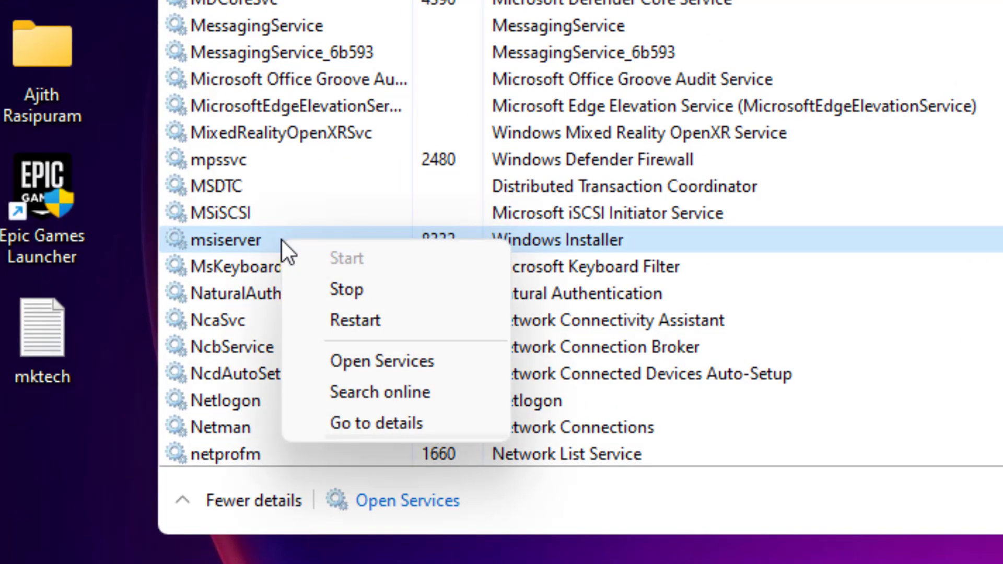
{"action": "left_click", "coordinate": [392, 422]}
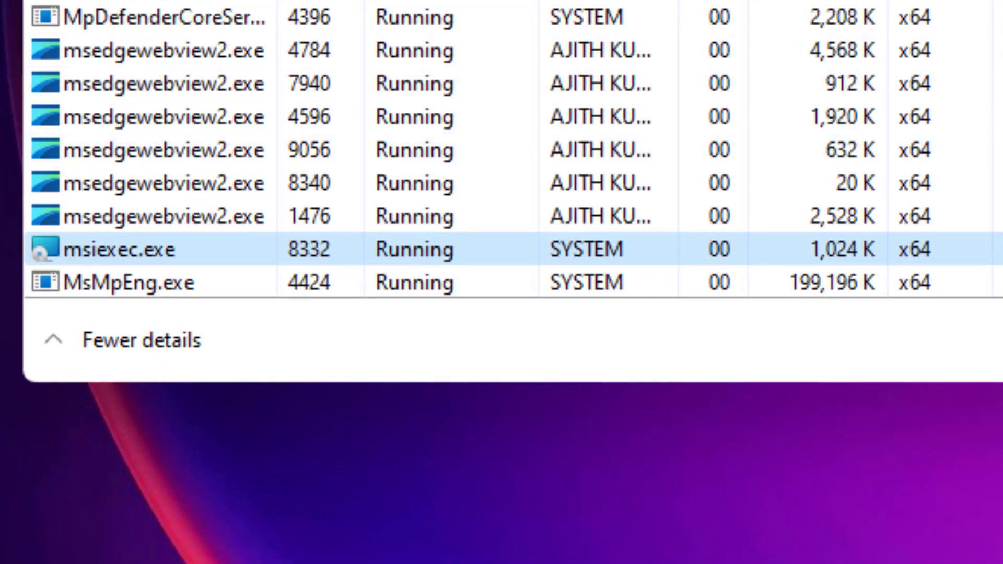
Step: End the process tree of msiexec.exe, confirm it, and close Task Manager
{"action": "scroll", "coordinate": [254, 5], "scroll_direction": "down", "scroll_amount": 2}
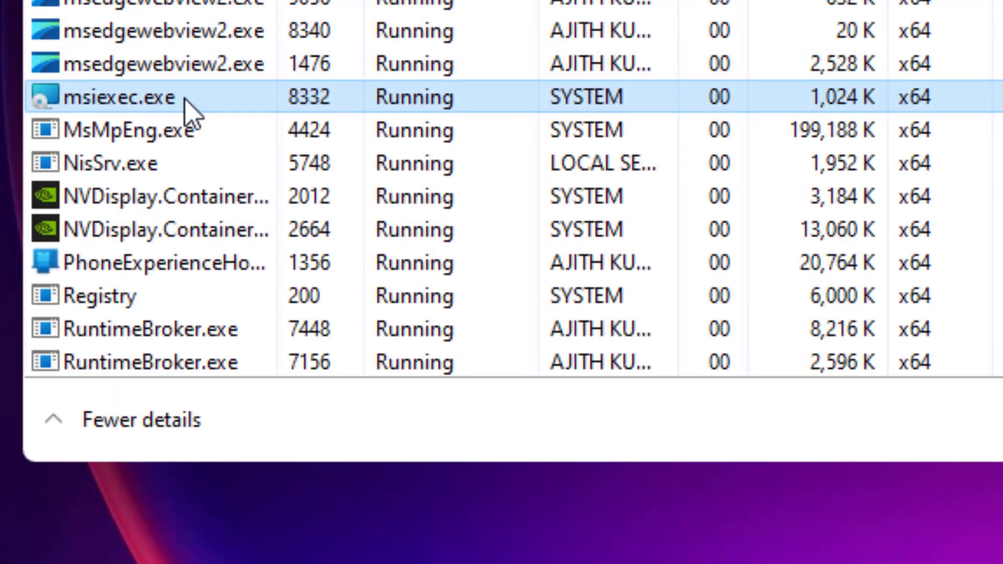
{"action": "right_click", "coordinate": [187, 105]}
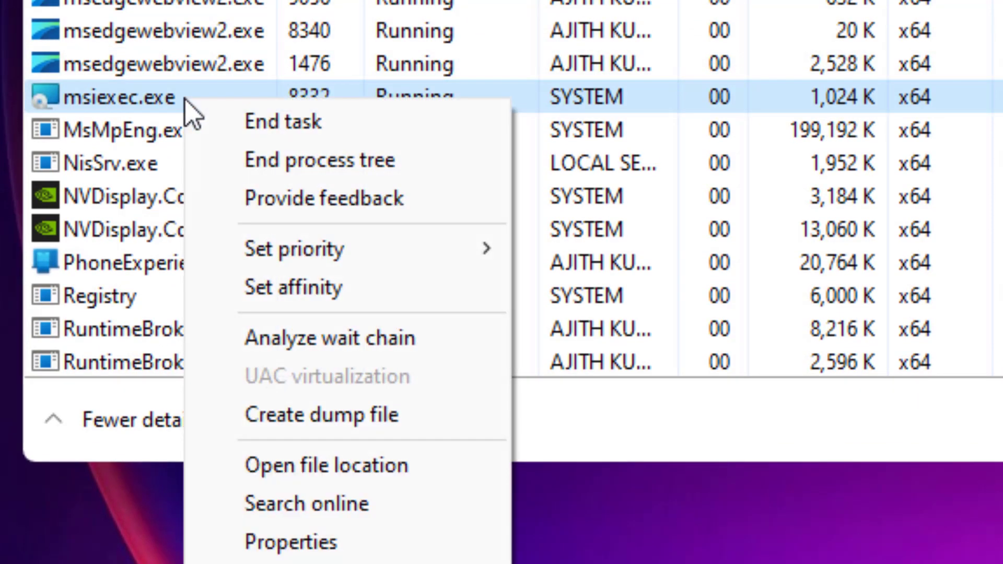
{"action": "left_click", "coordinate": [372, 167]}
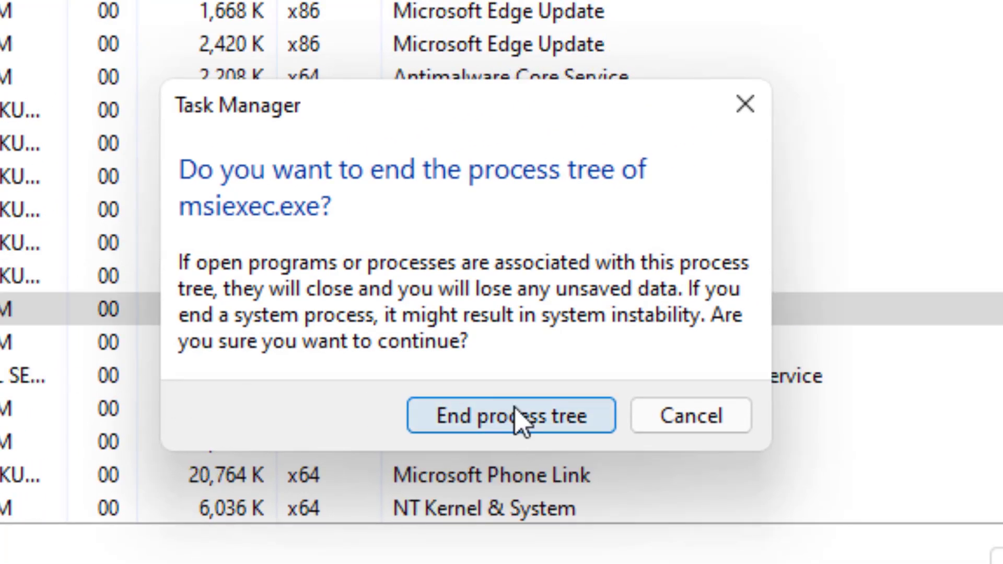
{"action": "left_click", "coordinate": [520, 418]}
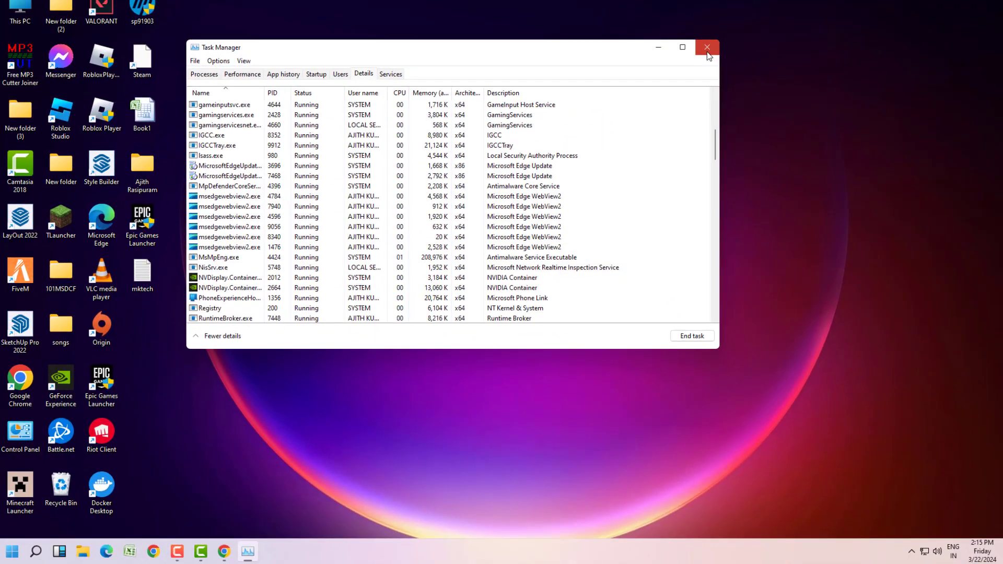
{"action": "left_click", "coordinate": [708, 48]}
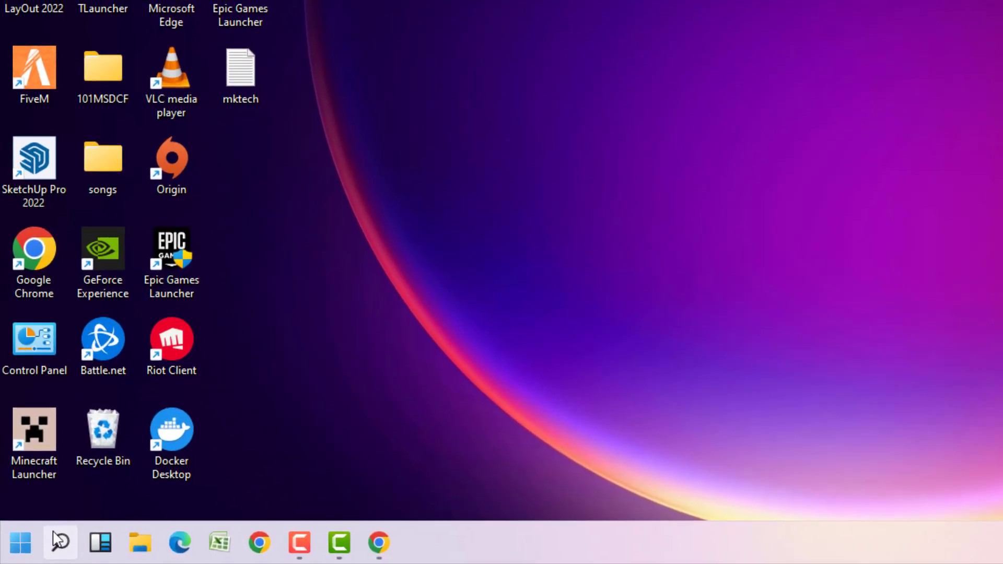
Step: Search Windows for "services" and open the Services app
{"action": "left_click", "coordinate": [47, 544]}
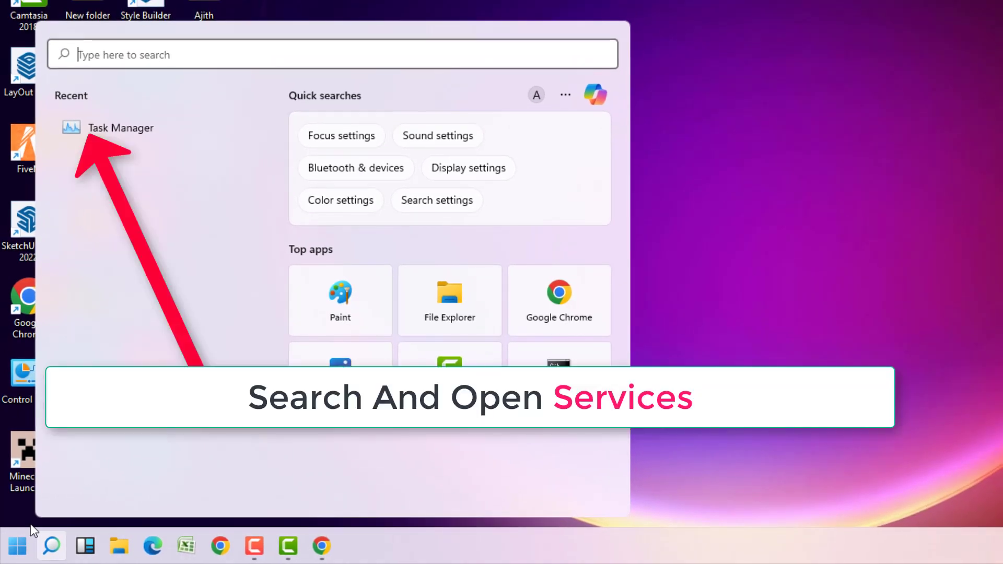
{"action": "type", "text": "services"}
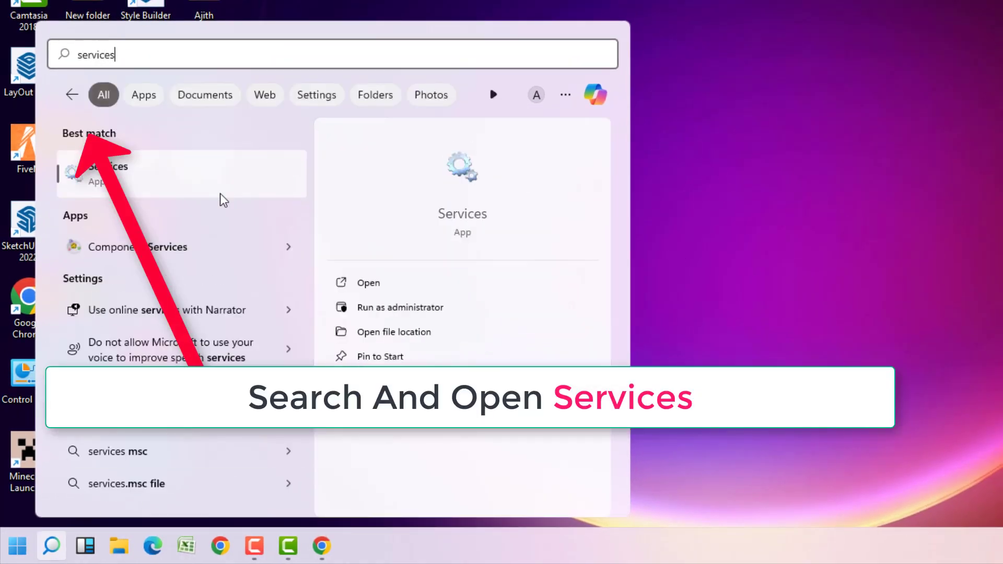
{"action": "left_click", "coordinate": [154, 190]}
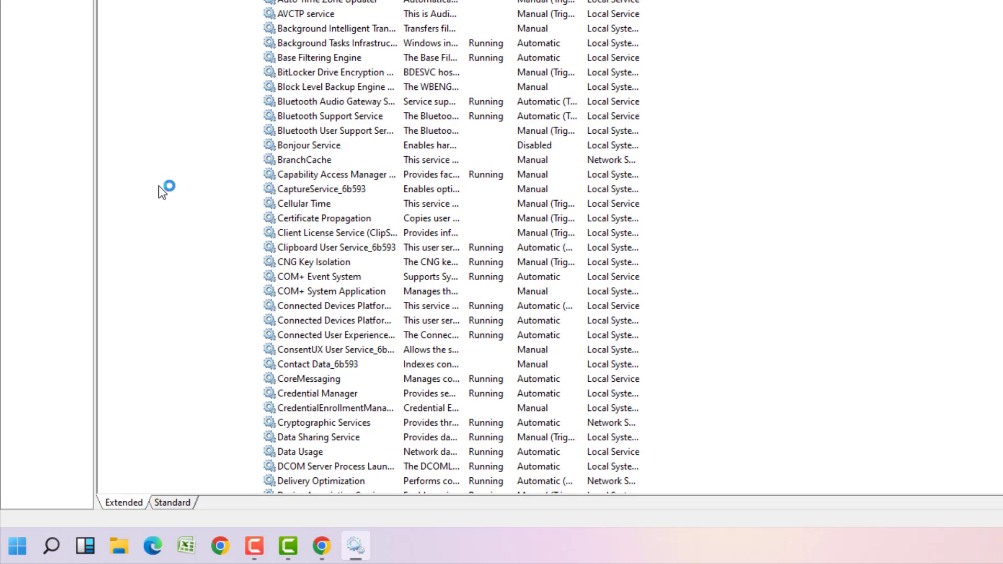
Step: Locate the Windows Installer service in the services list and open its properties
{"action": "scroll", "coordinate": [432, 161], "scroll_direction": "down", "scroll_amount": 12}
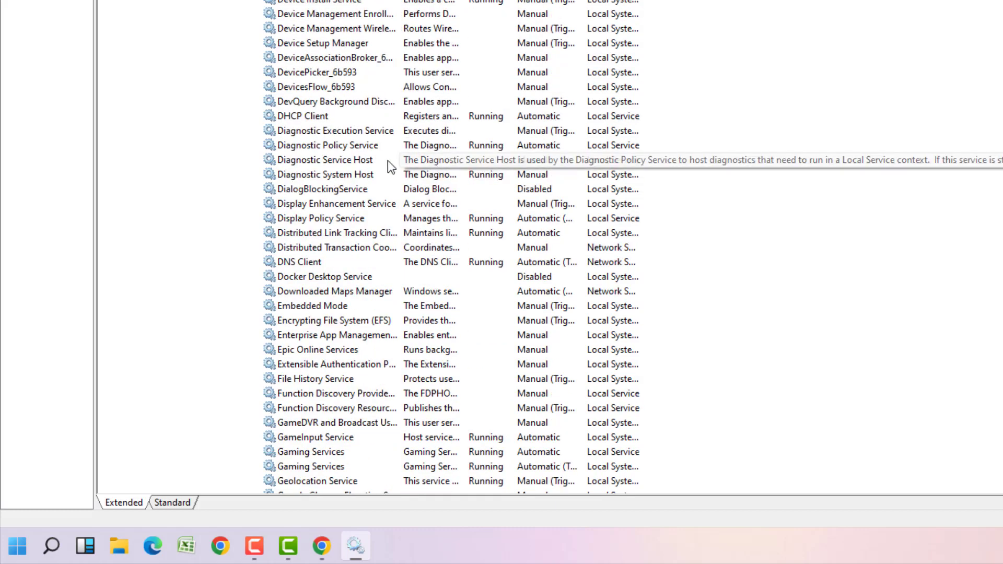
{"action": "scroll", "coordinate": [388, 161], "scroll_direction": "down", "scroll_amount": 9}
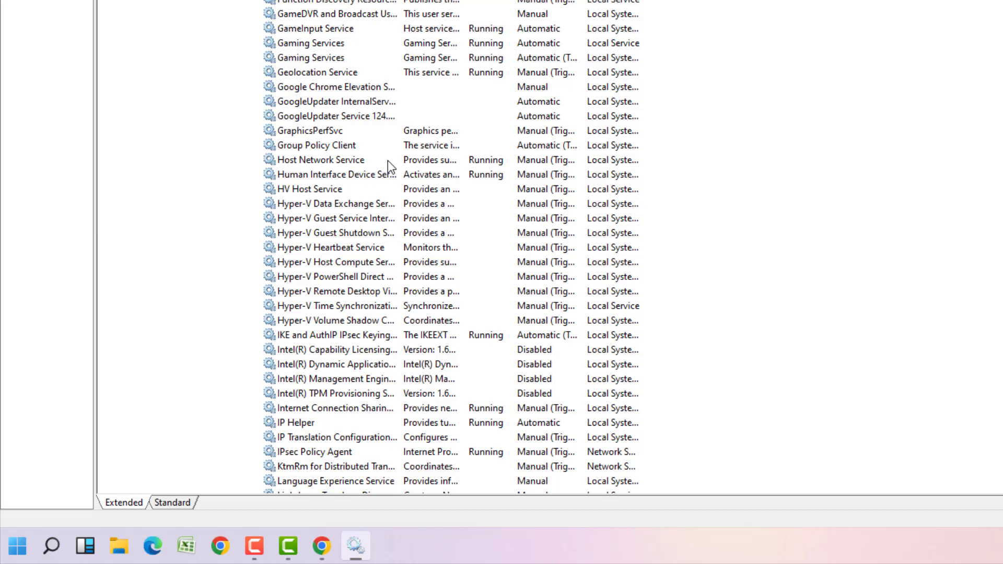
{"action": "scroll", "coordinate": [388, 161], "scroll_direction": "down", "scroll_amount": 2}
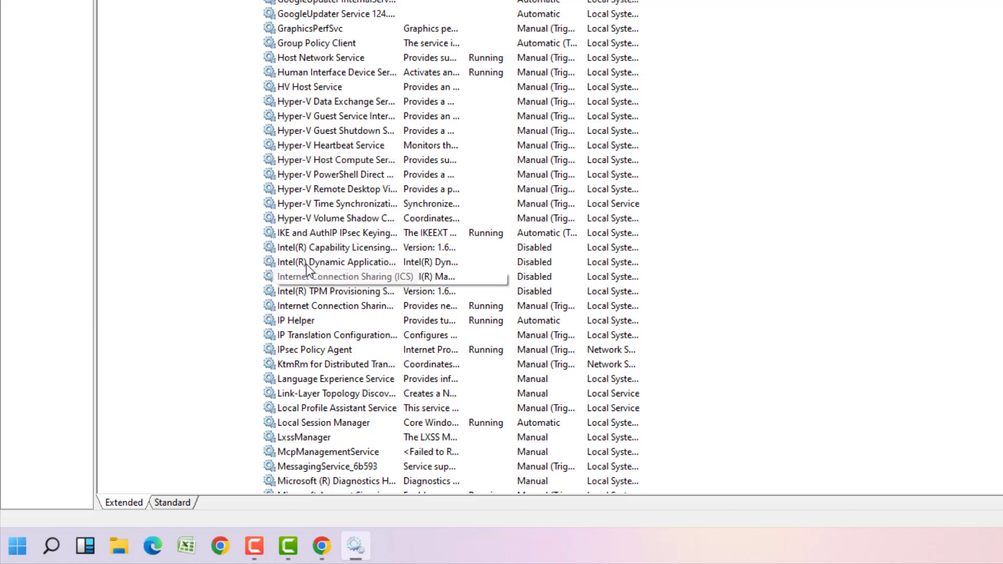
{"action": "scroll", "coordinate": [319, 212], "scroll_direction": "down", "scroll_amount": 2}
{"action": "scroll", "coordinate": [317, 207], "scroll_direction": "down", "scroll_amount": 2}
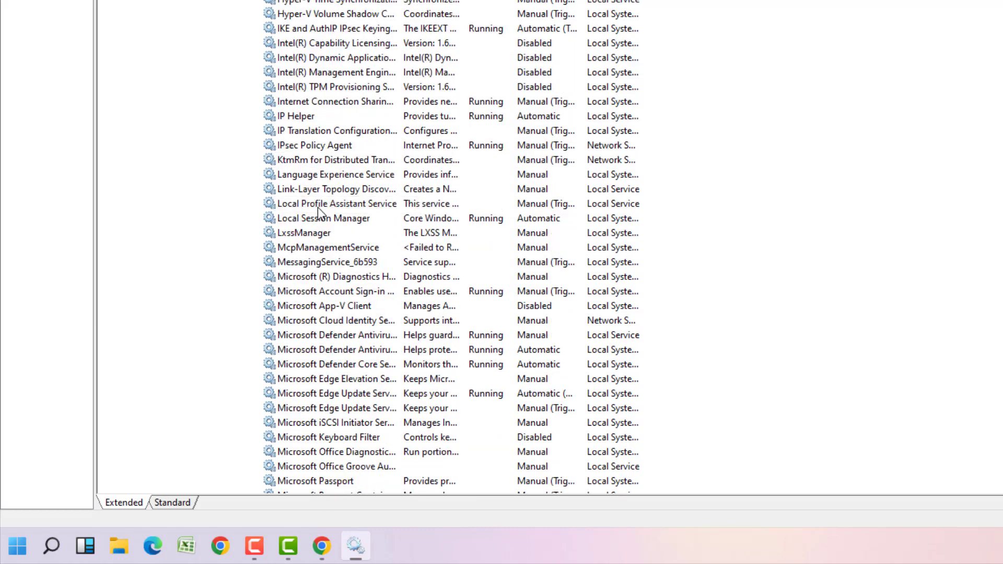
{"action": "scroll", "coordinate": [340, 278], "scroll_direction": "down", "scroll_amount": 2}
{"action": "scroll", "coordinate": [340, 278], "scroll_direction": "up", "scroll_amount": 3}
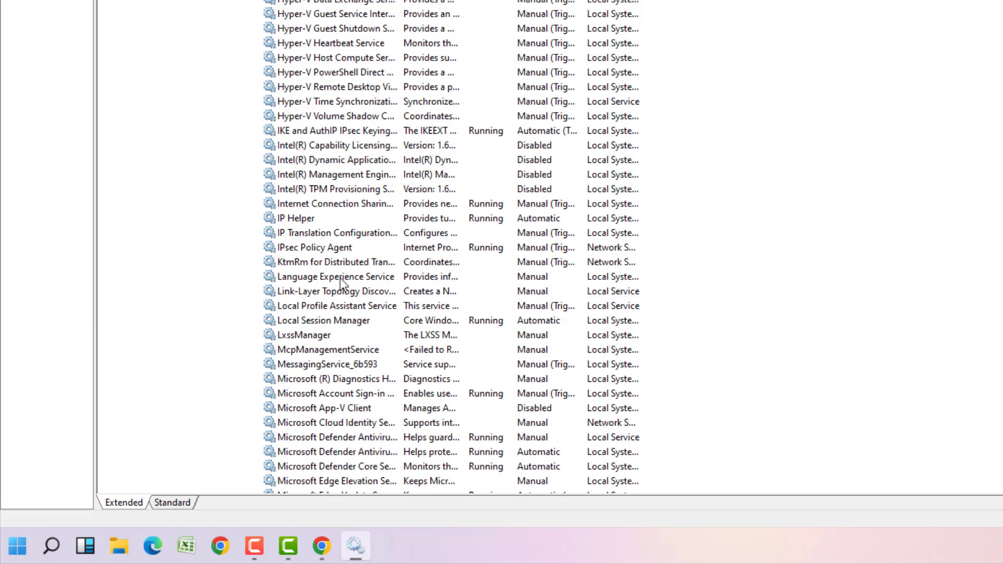
{"action": "scroll", "coordinate": [332, 267], "scroll_direction": "up", "scroll_amount": 6}
{"action": "scroll", "coordinate": [329, 271], "scroll_direction": "down", "scroll_amount": 8}
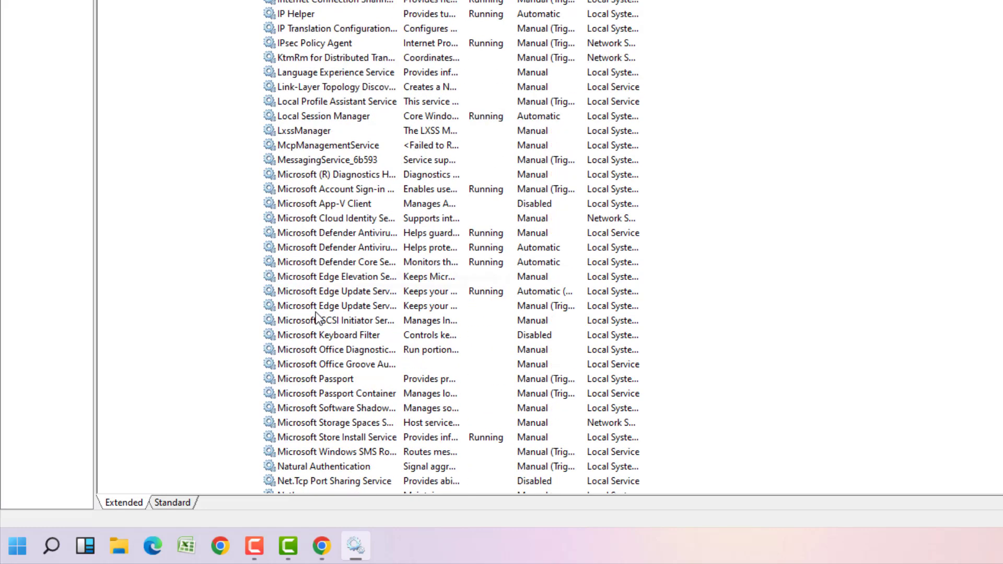
{"action": "scroll", "coordinate": [317, 318], "scroll_direction": "down", "scroll_amount": 18}
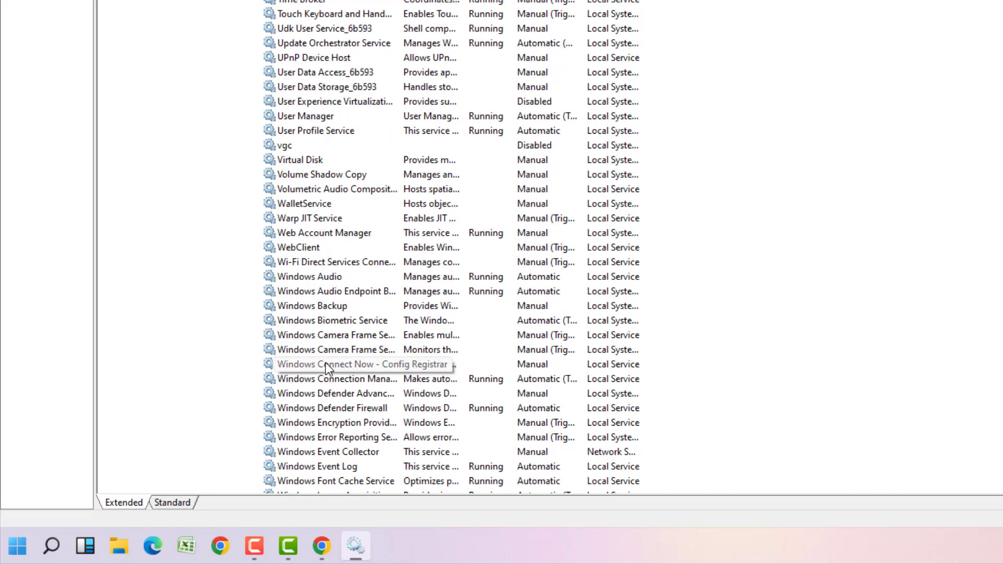
{"action": "scroll", "coordinate": [325, 363], "scroll_direction": "down", "scroll_amount": 5}
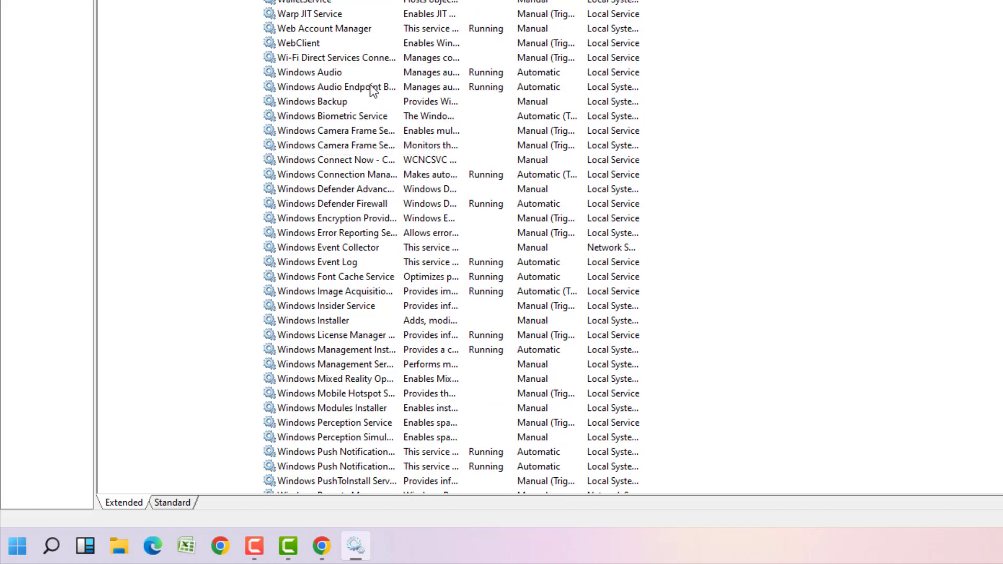
{"action": "scroll", "coordinate": [360, 208], "scroll_direction": "down", "scroll_amount": 5}
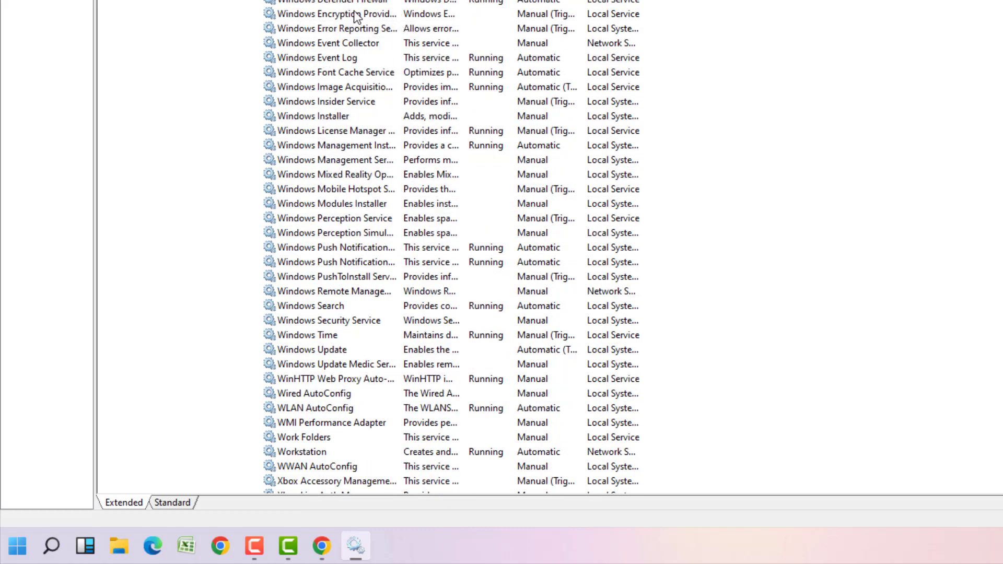
{"action": "scroll", "coordinate": [358, 13], "scroll_direction": "up", "scroll_amount": 3}
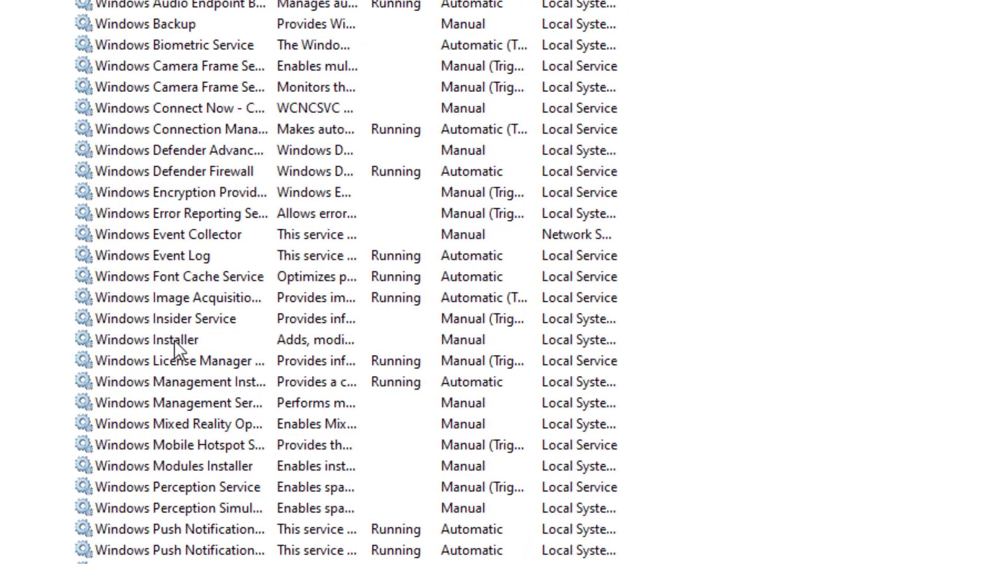
{"action": "left_click", "coordinate": [331, 218]}
{"action": "scroll", "coordinate": [331, 219], "scroll_direction": "down", "scroll_amount": 3}
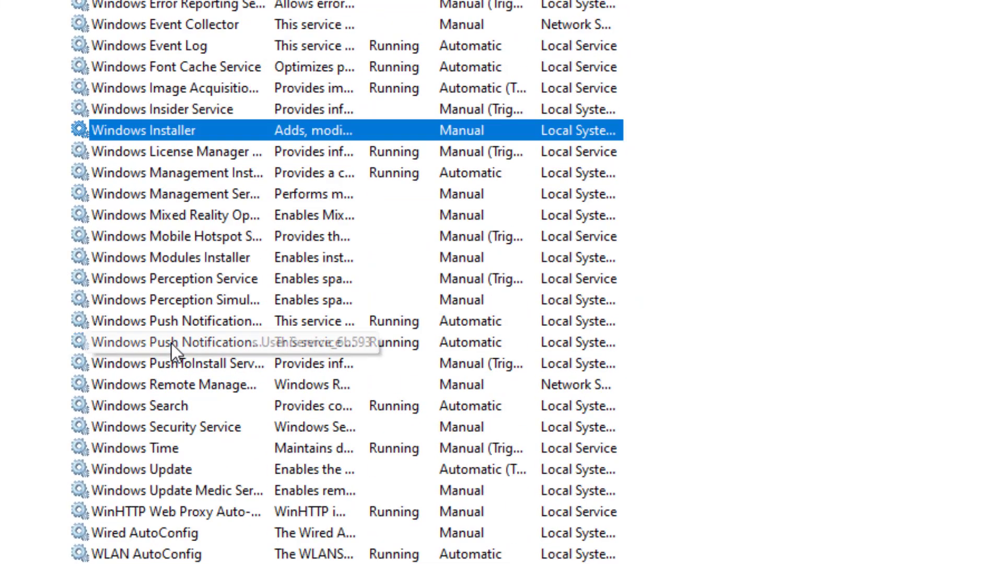
{"action": "double_click", "coordinate": [162, 130]}
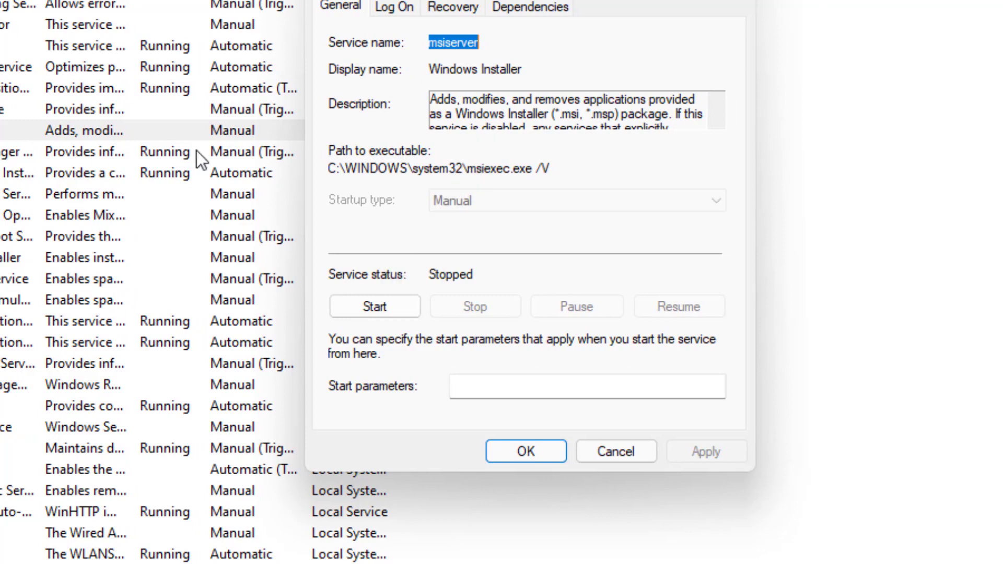
Step: Start the Windows Installer service, accept its properties, and close the Services window
{"action": "left_click", "coordinate": [374, 306]}
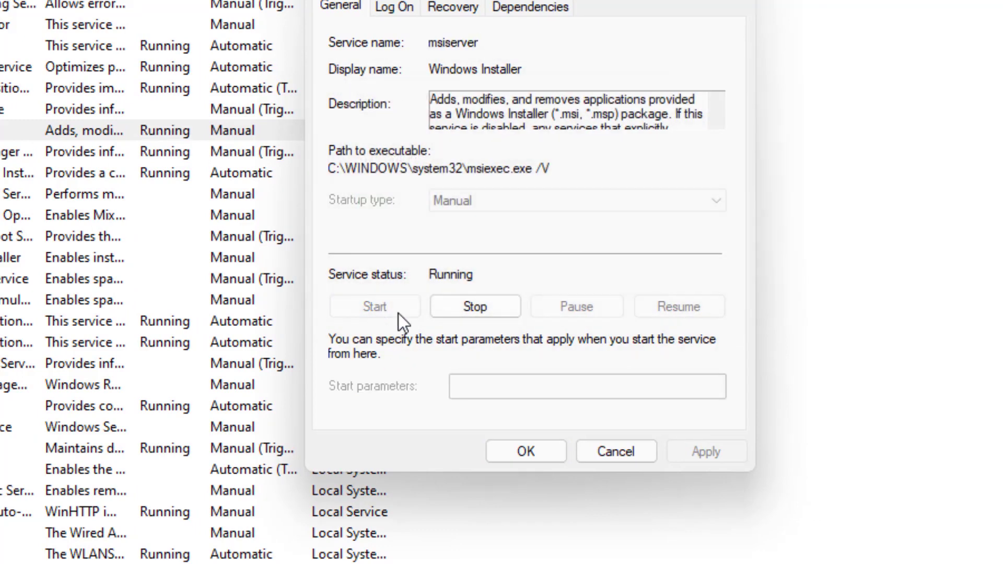
{"action": "left_click", "coordinate": [519, 452]}
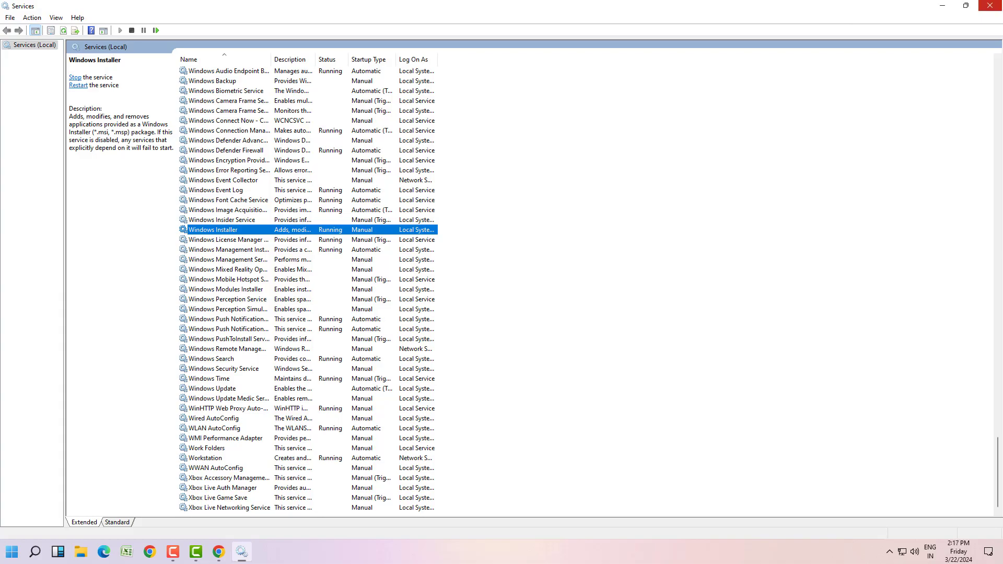
{"action": "left_click", "coordinate": [990, 5]}
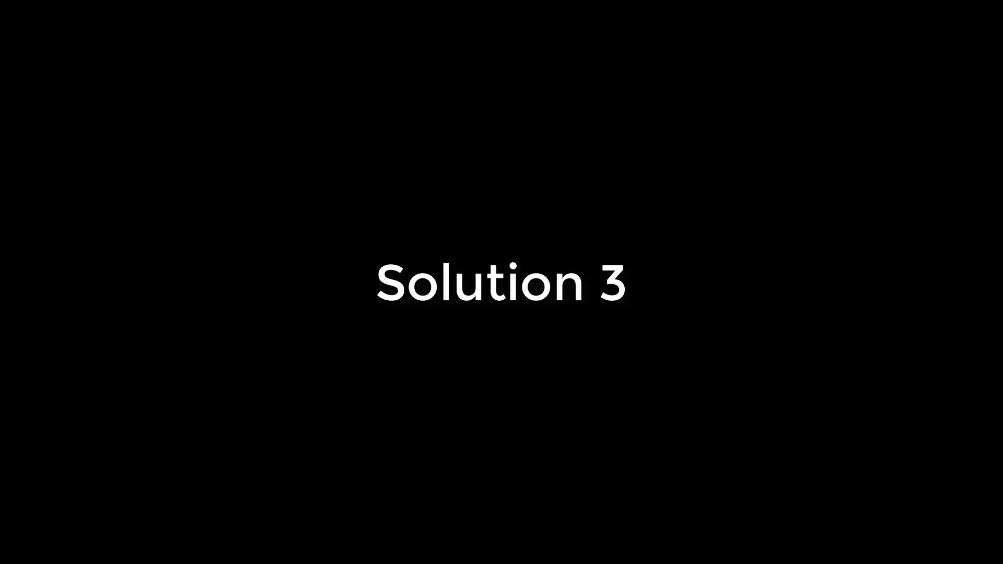
Step: Search Windows for "msconfig" and open System Configuration
{"action": "left_click", "coordinate": [47, 547]}
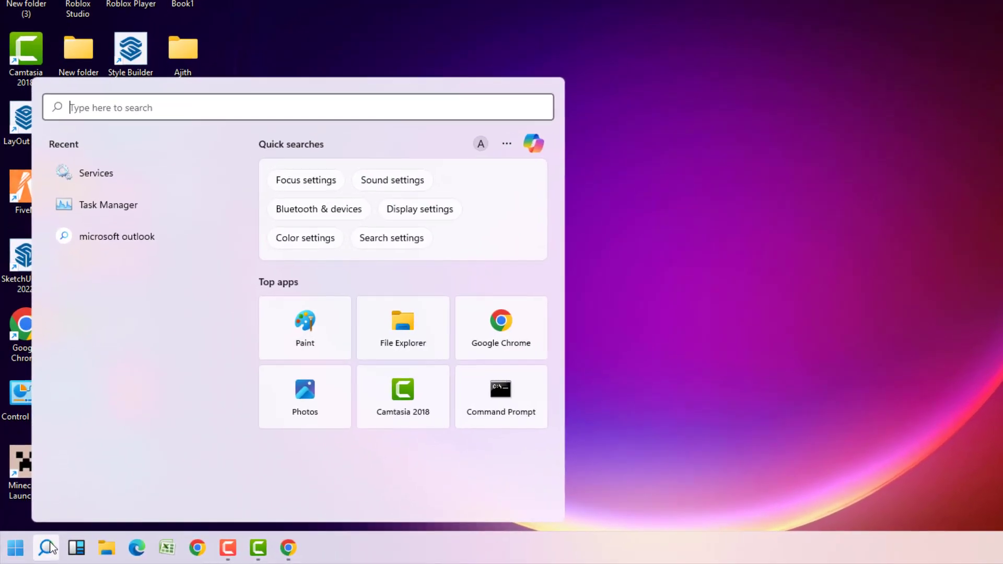
{"action": "type", "text": "msco"}
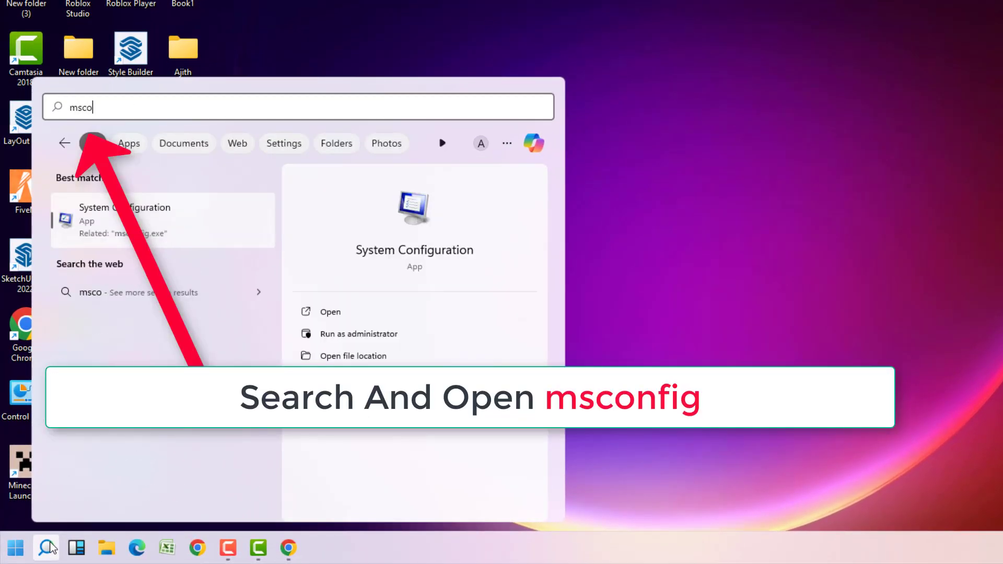
{"action": "type", "text": "nfig"}
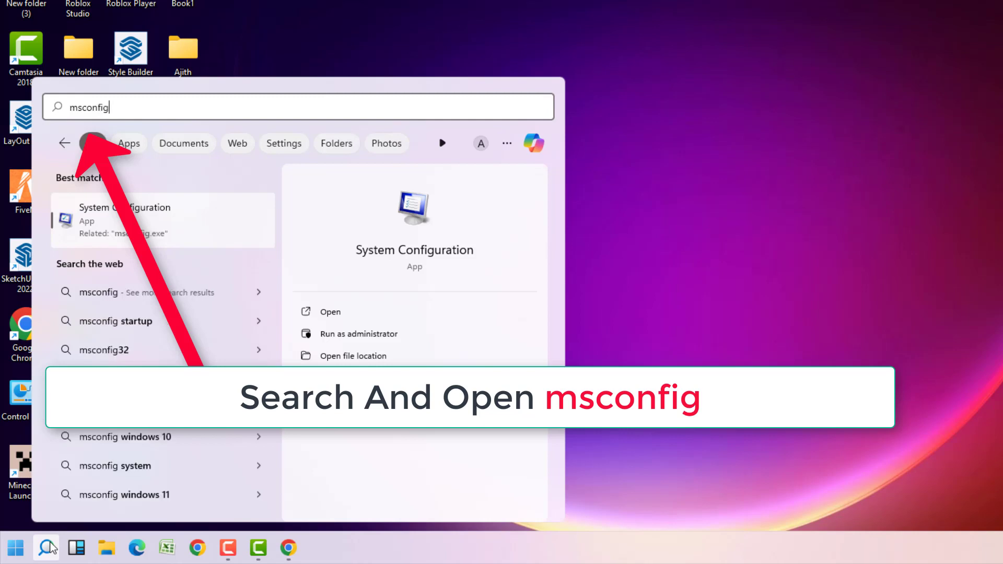
{"action": "left_click", "coordinate": [127, 213]}
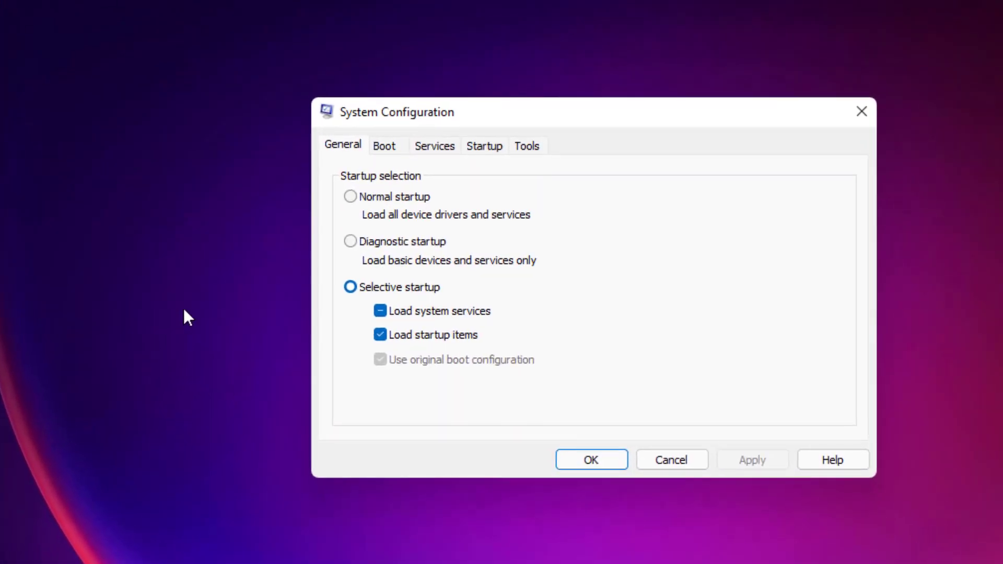
Step: Hide all Microsoft services in System Configuration, disable all the remaining services, and apply and accept the changes
{"action": "left_click", "coordinate": [434, 147]}
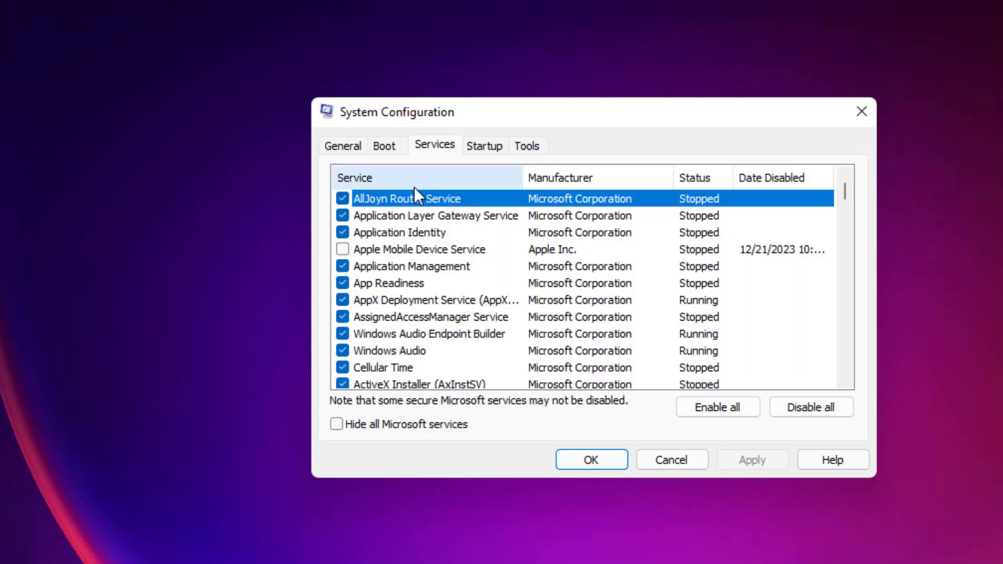
{"action": "left_click", "coordinate": [342, 426]}
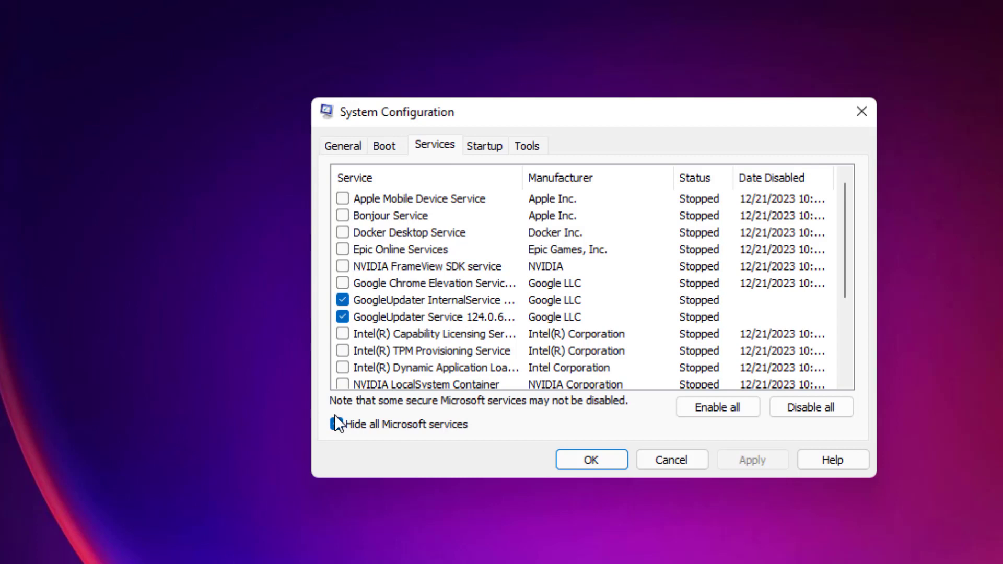
{"action": "left_click", "coordinate": [827, 407]}
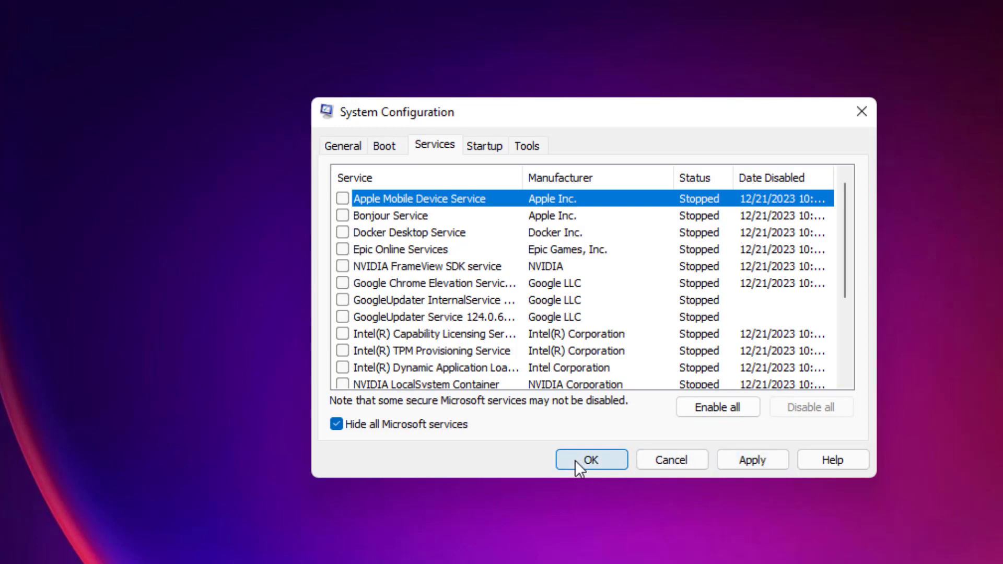
{"action": "left_click", "coordinate": [764, 460]}
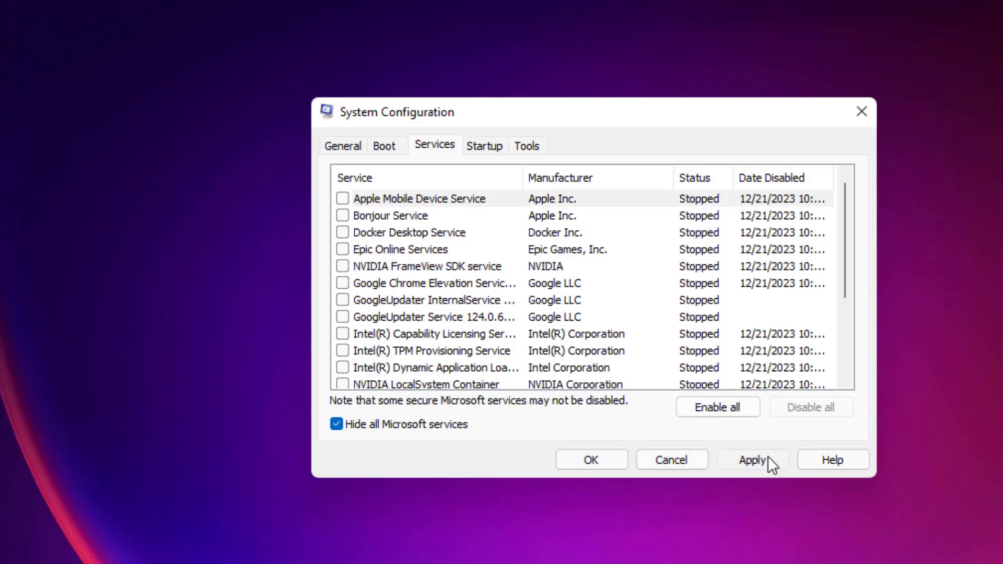
{"action": "left_click", "coordinate": [591, 460]}
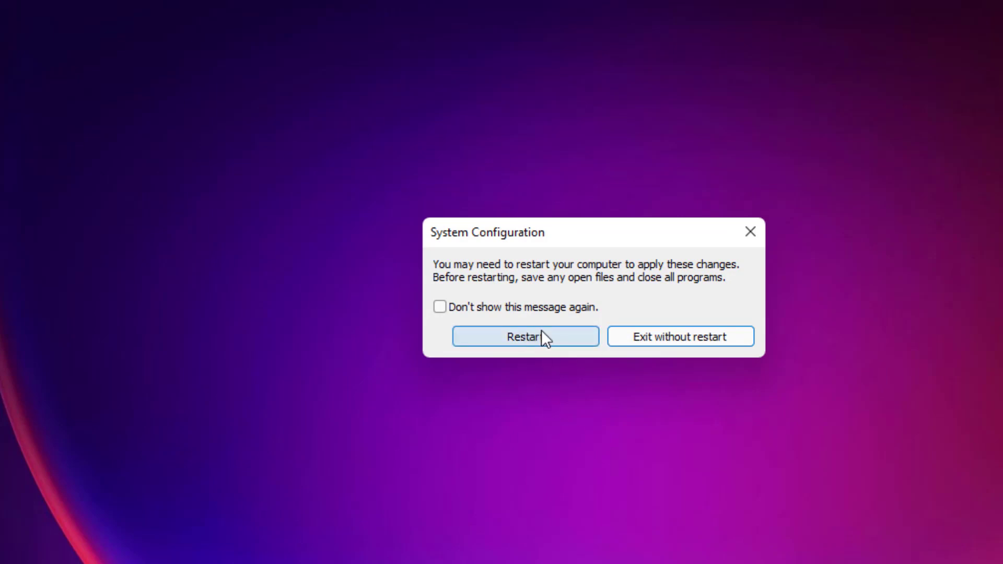